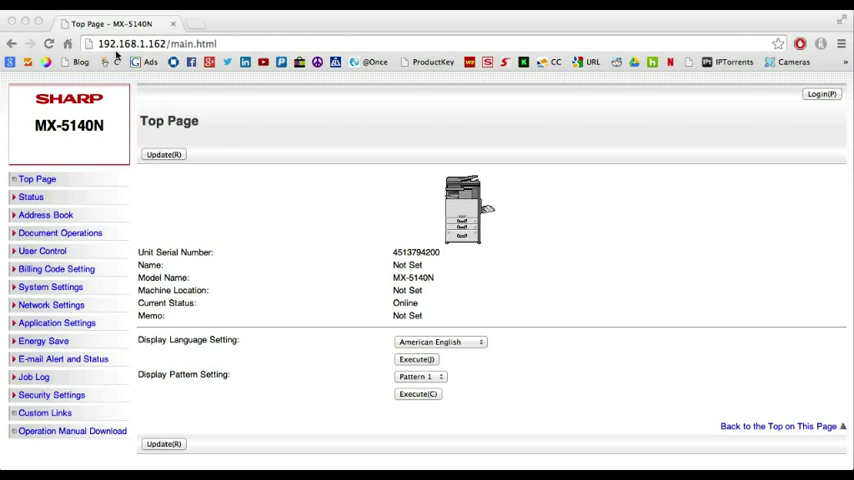
- Log in as administrator under User Control and go to the user authentication default settings
left_click(110, 44)
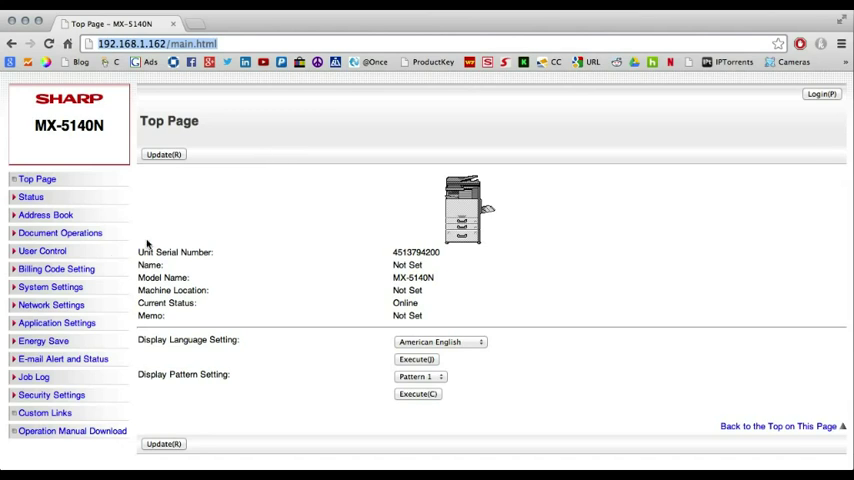
left_click(53, 254)
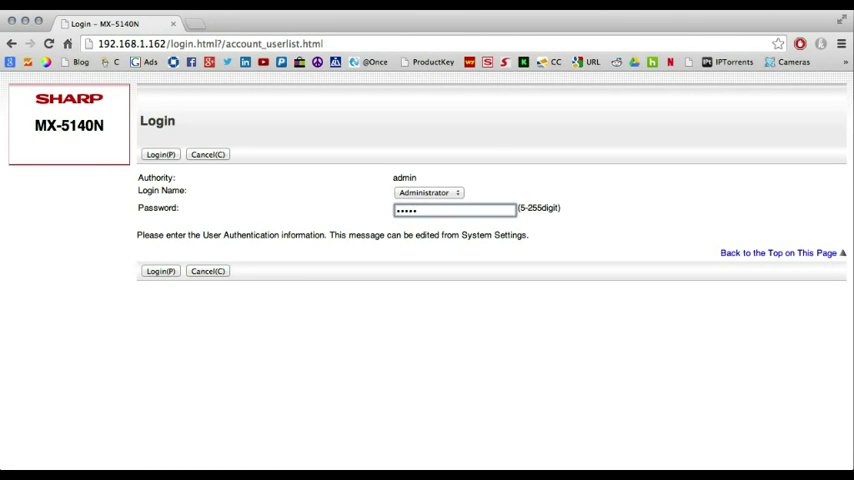
left_click(160, 271)
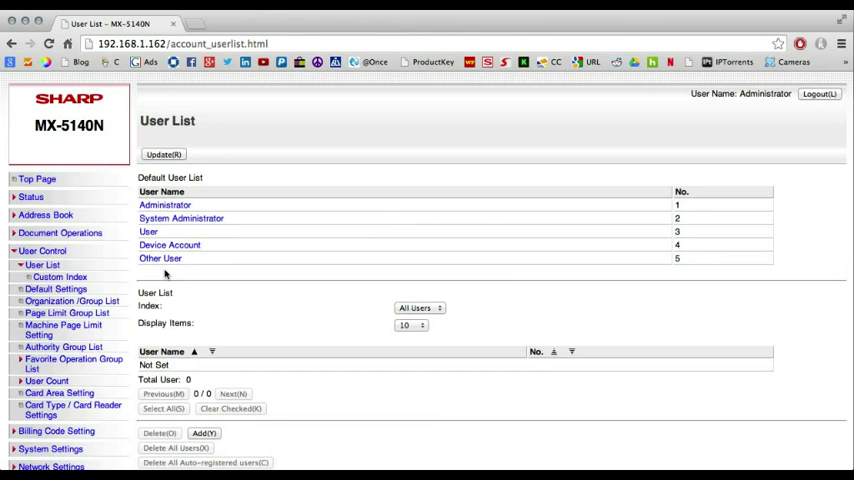
left_click(69, 291)
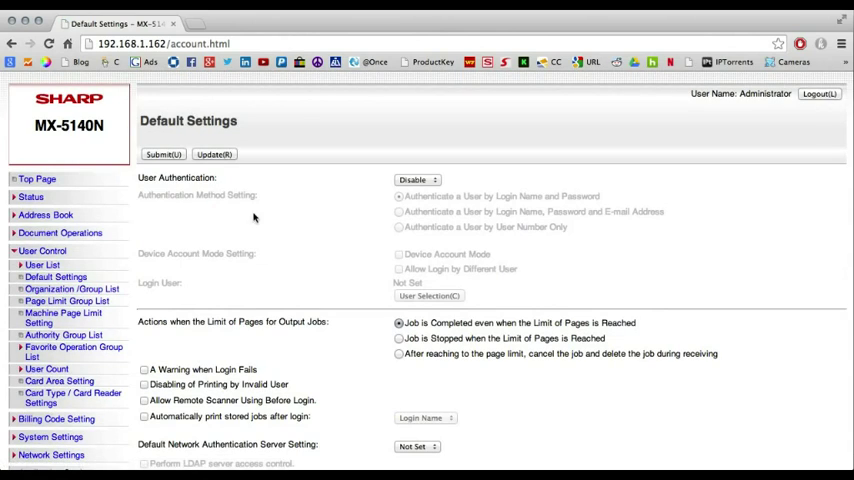
- Enable user authentication by user number only, submit it, then head to the Authority Group List
left_click(432, 181)
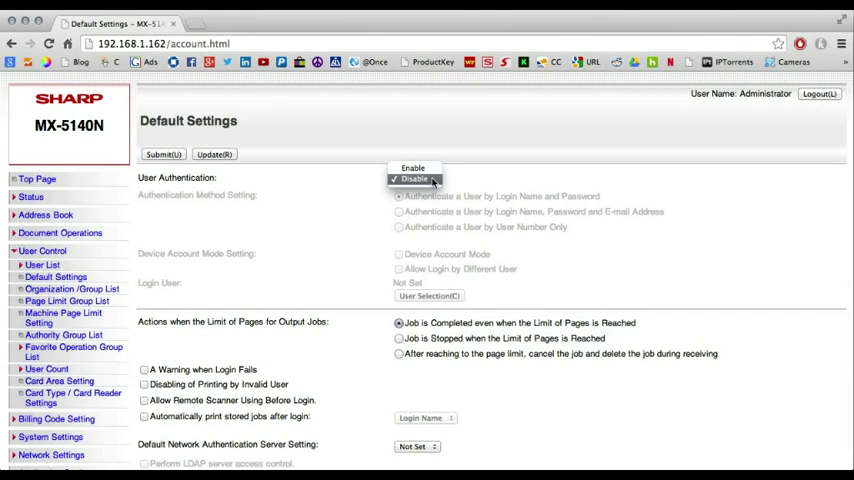
left_click(413, 168)
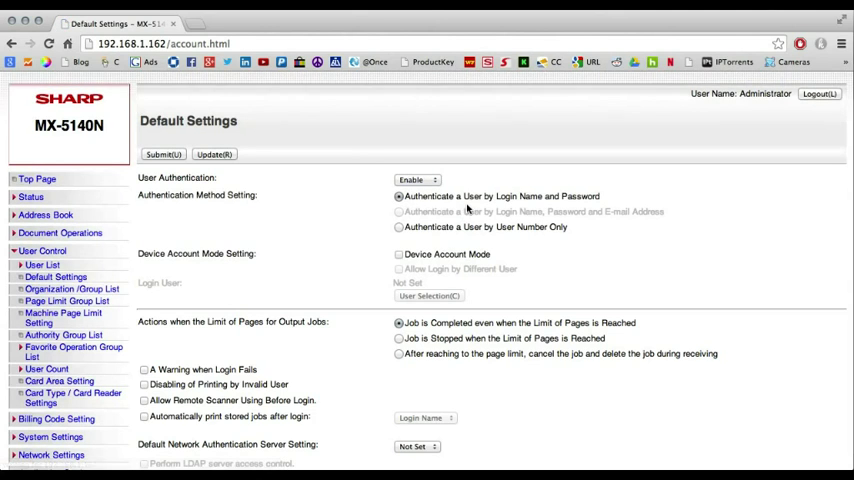
left_click(399, 228)
left_click(166, 155)
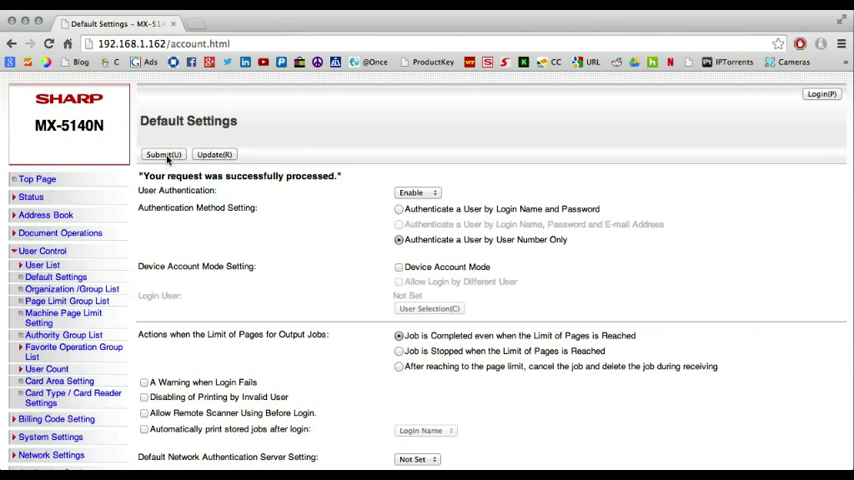
left_click(58, 336)
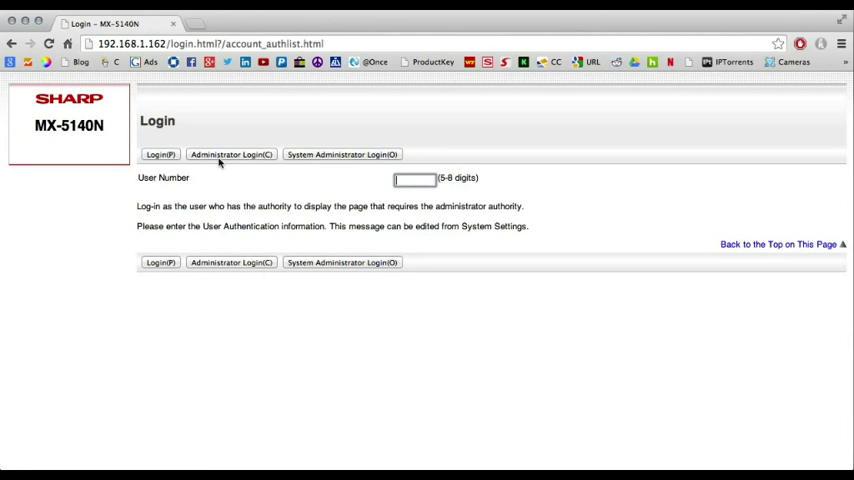
- Sign back in via Administrator Login and bring up the Color authority group's registration
left_click(220, 158)
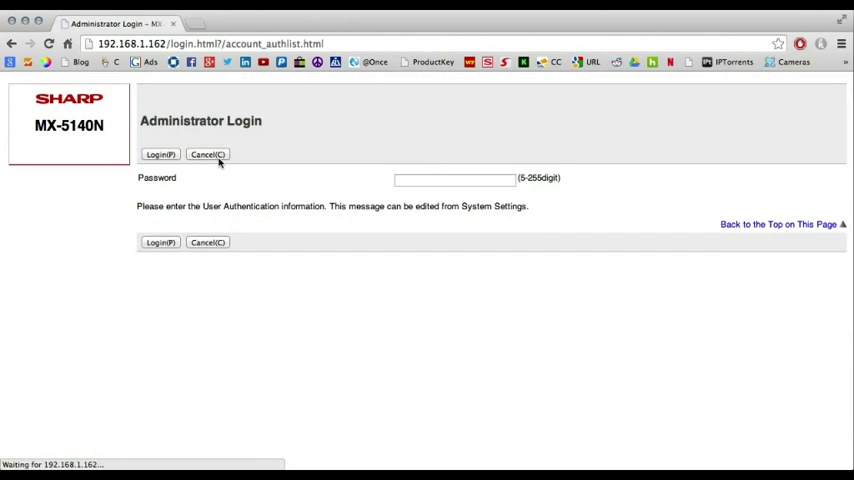
type("***")
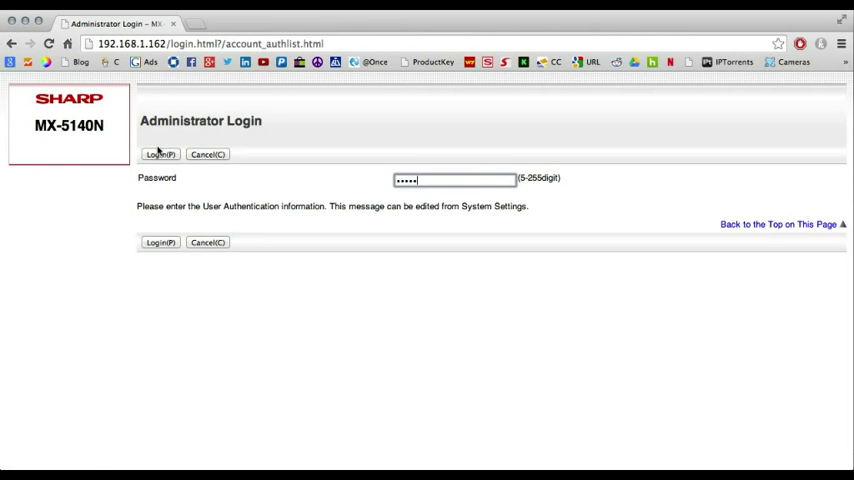
left_click(159, 155)
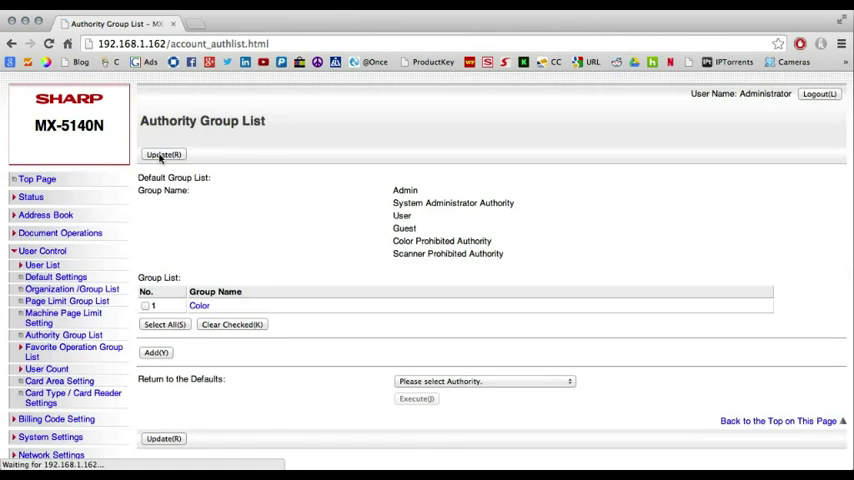
left_click(200, 308)
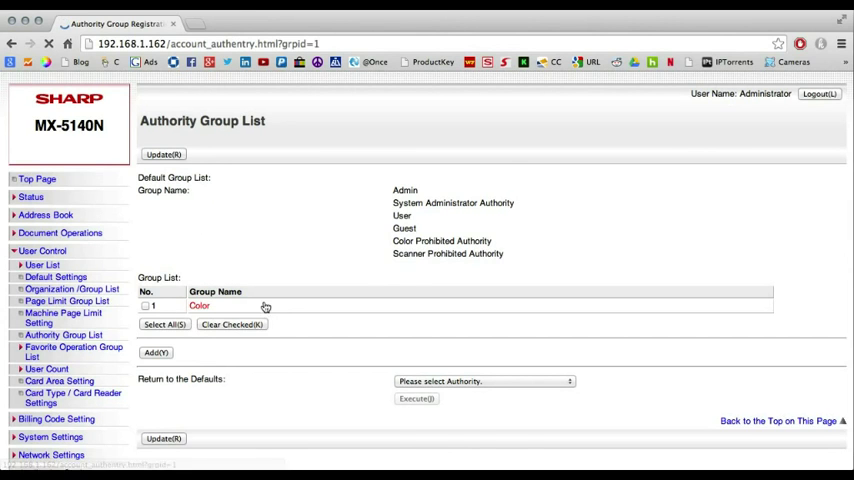
scroll(463, 272, "down", 3)
scroll(463, 272, "down", 2)
scroll(463, 272, "down", 5)
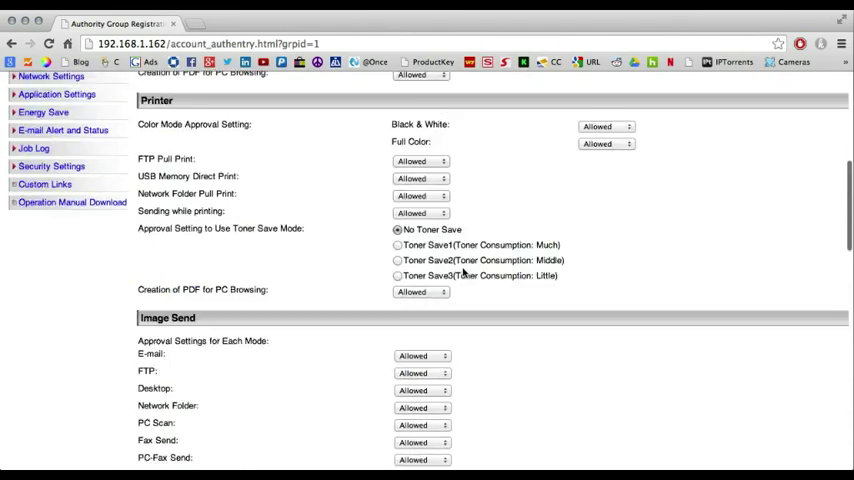
scroll(463, 272, "down", 2)
scroll(463, 272, "down", 4)
scroll(463, 272, "up", 10)
scroll(463, 272, "up", 5)
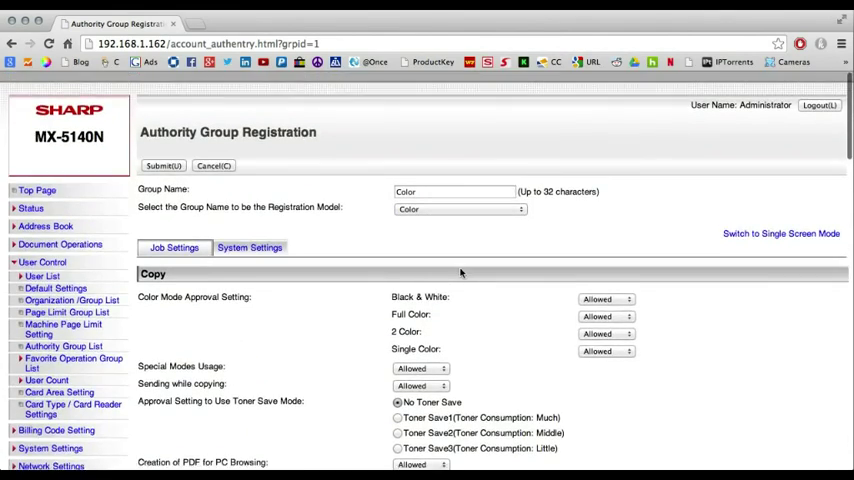
left_click(50, 338)
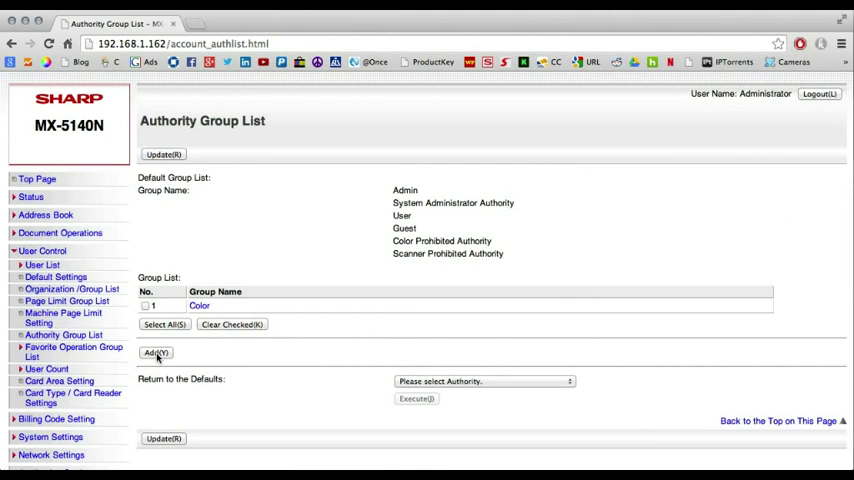
- Add a new group named B&W with Full Color, 2 Color and Single Color copying prohibited
left_click(155, 354)
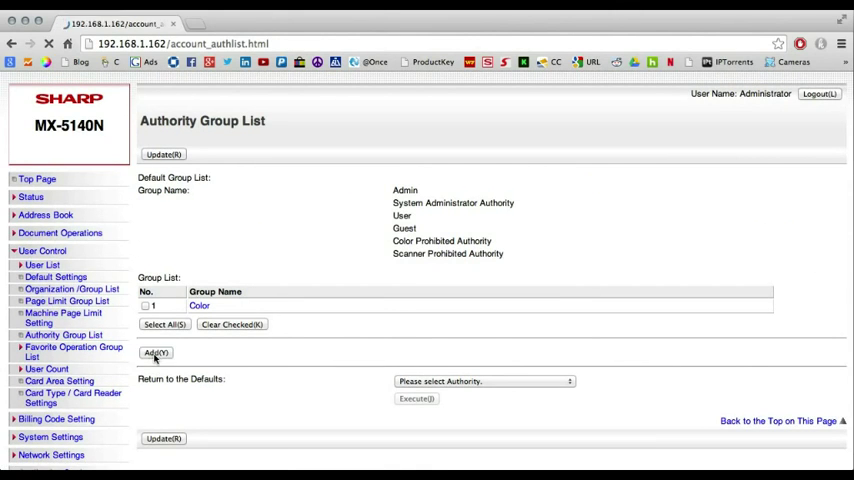
left_click(413, 181)
type("B&W")
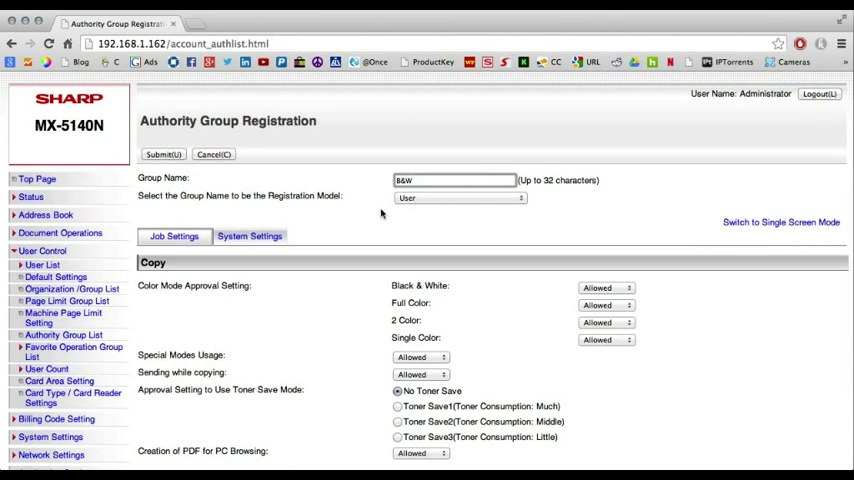
left_click(600, 309)
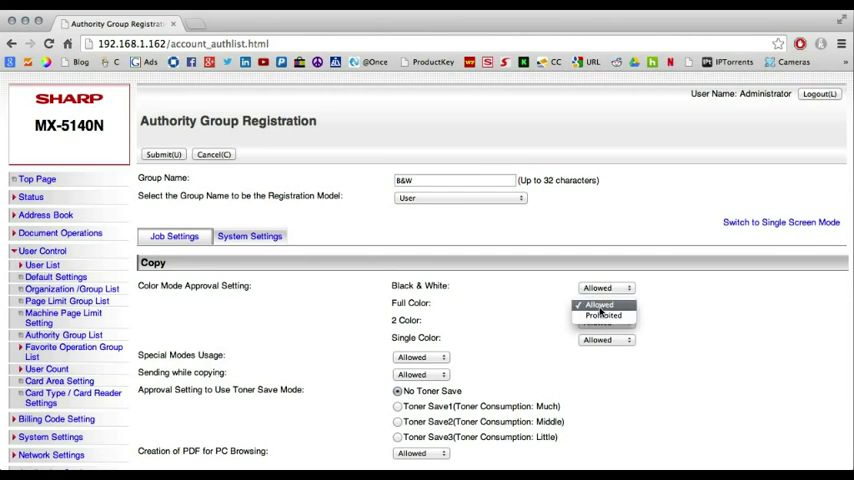
left_click(608, 316)
left_click(600, 322)
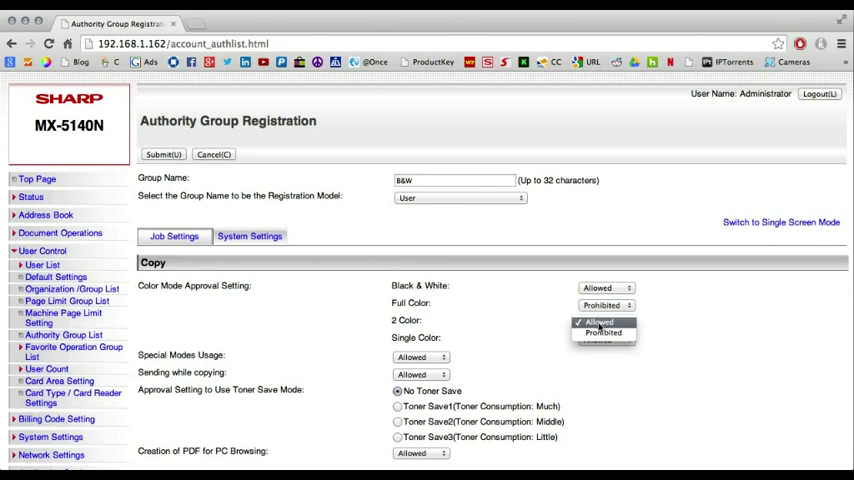
left_click(602, 334)
left_click(597, 341)
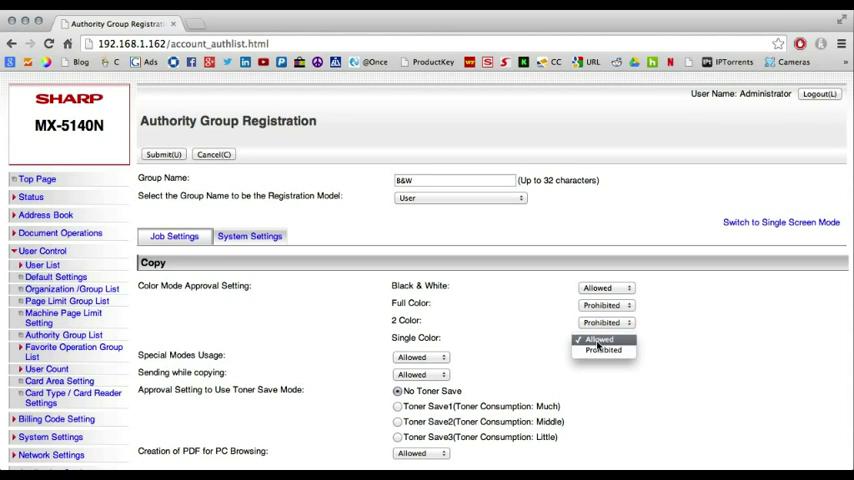
left_click(600, 349)
scroll(508, 317, "down", 3)
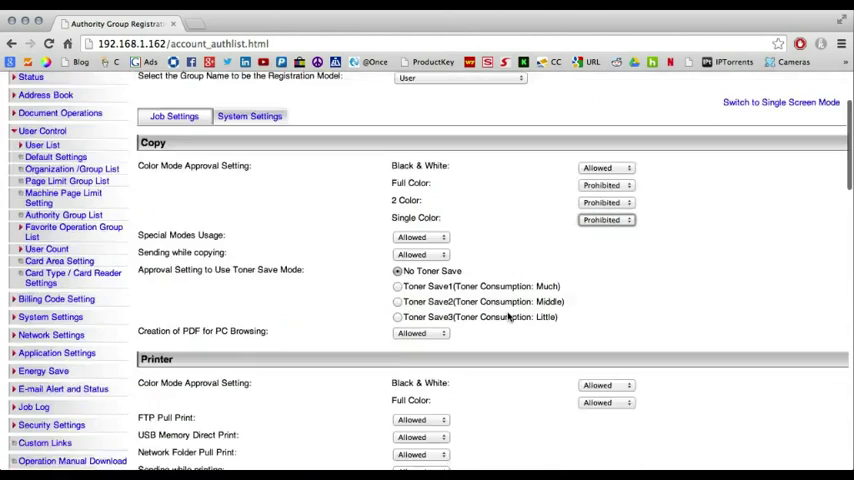
scroll(508, 317, "down", 3)
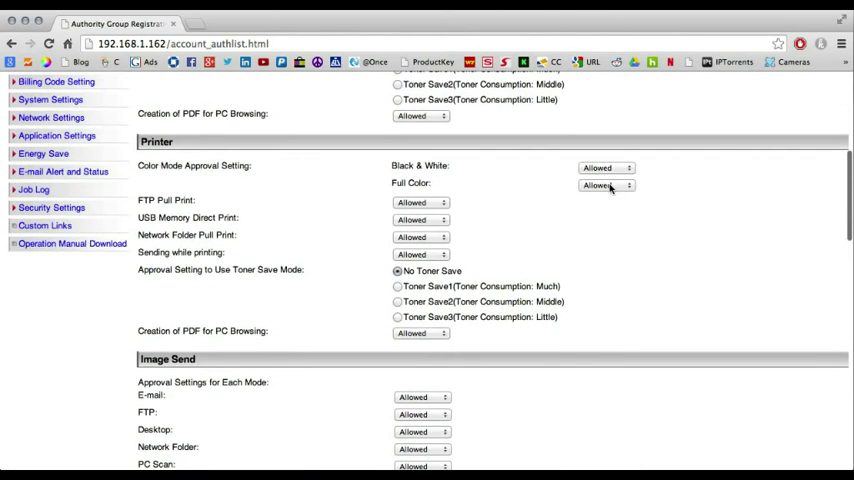
- Prohibit Full Color printing for the group and submit the B&W registration
left_click(607, 185)
left_click(608, 197)
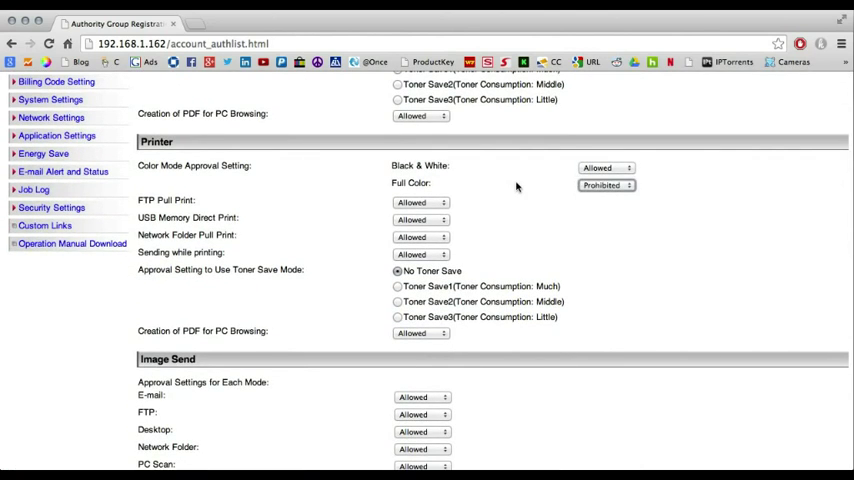
scroll(299, 267, "down", 3)
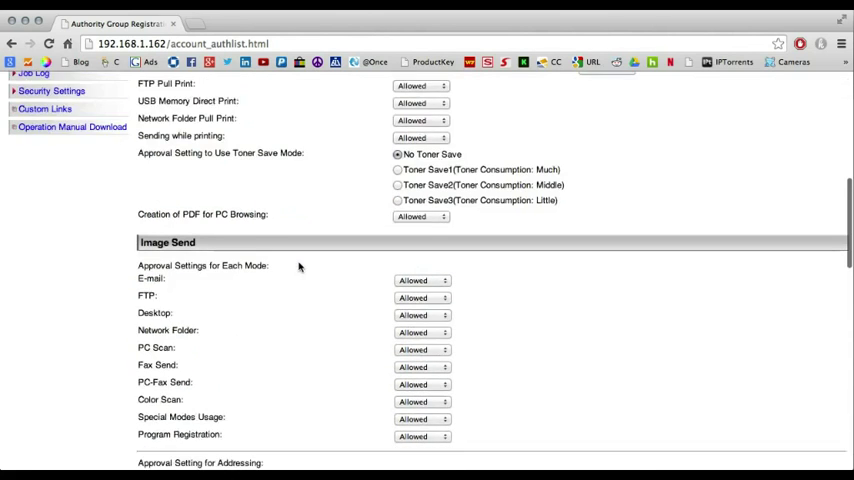
scroll(299, 267, "down", 1)
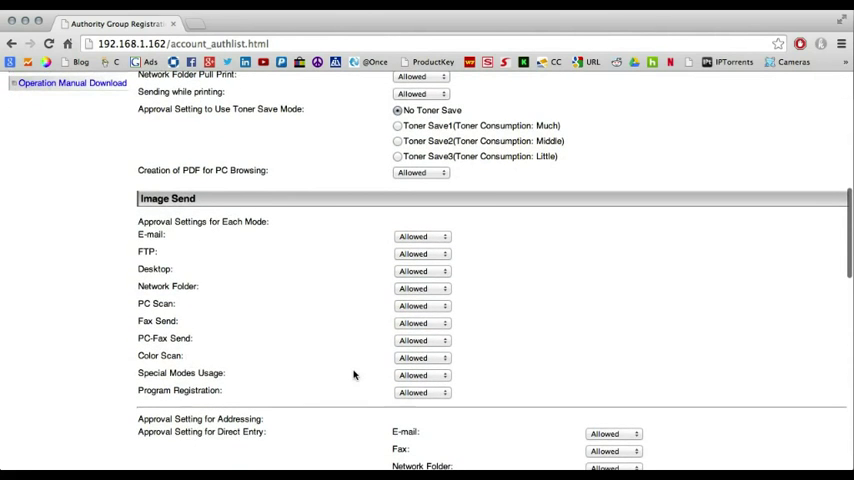
scroll(352, 373, "up", 5)
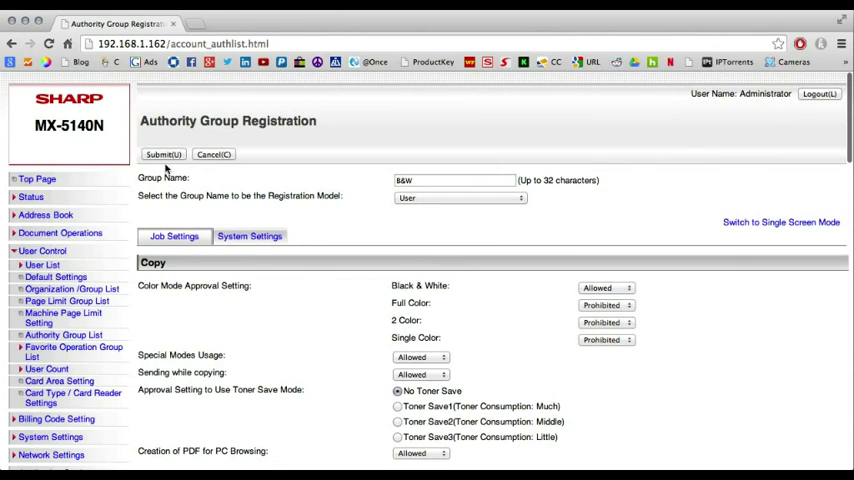
left_click(163, 155)
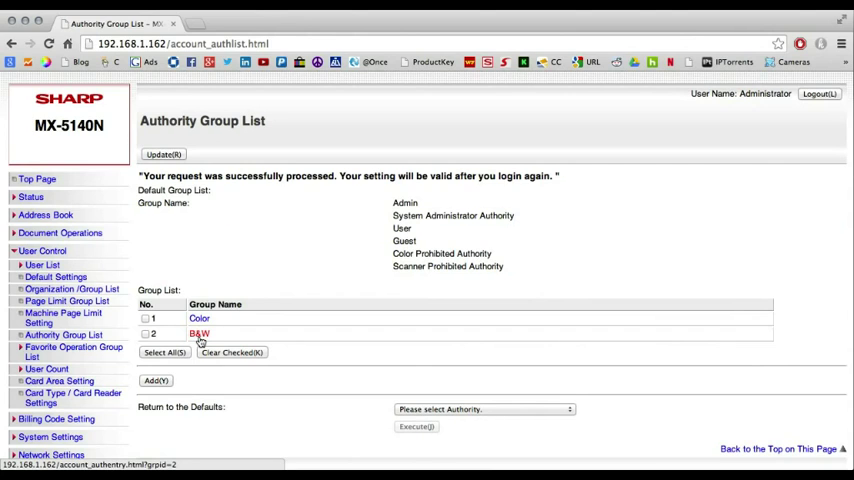
- Add a new user named 'Dave or Accounting' and enter a user number
left_click(50, 267)
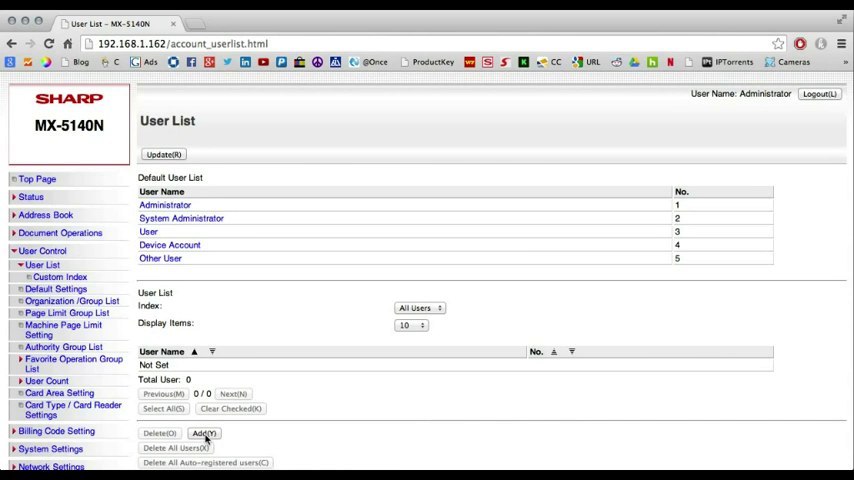
left_click(205, 433)
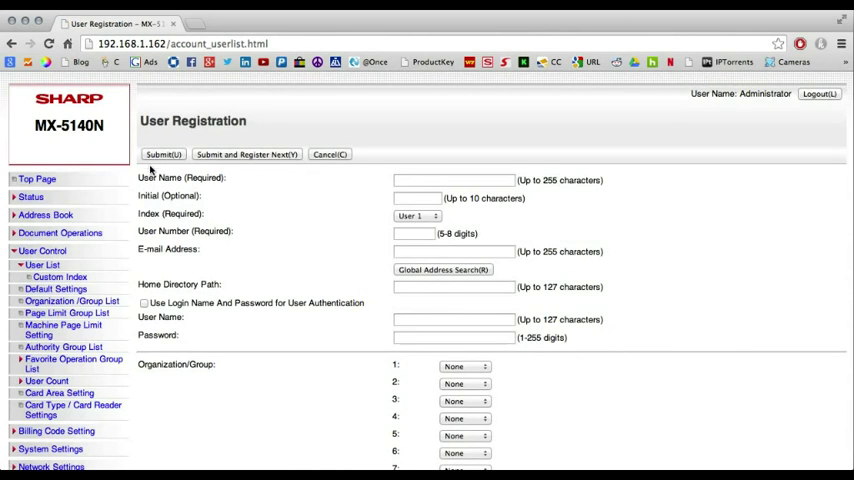
left_click(418, 180)
type("Dave or Accounting")
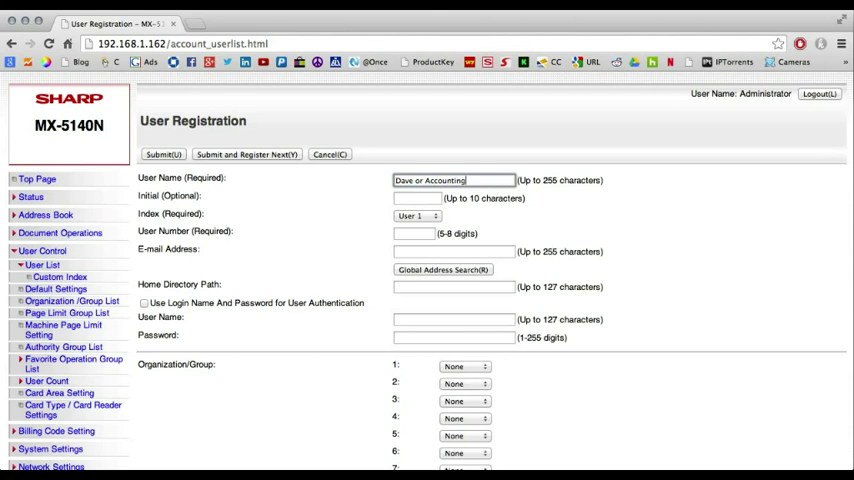
left_click(423, 233)
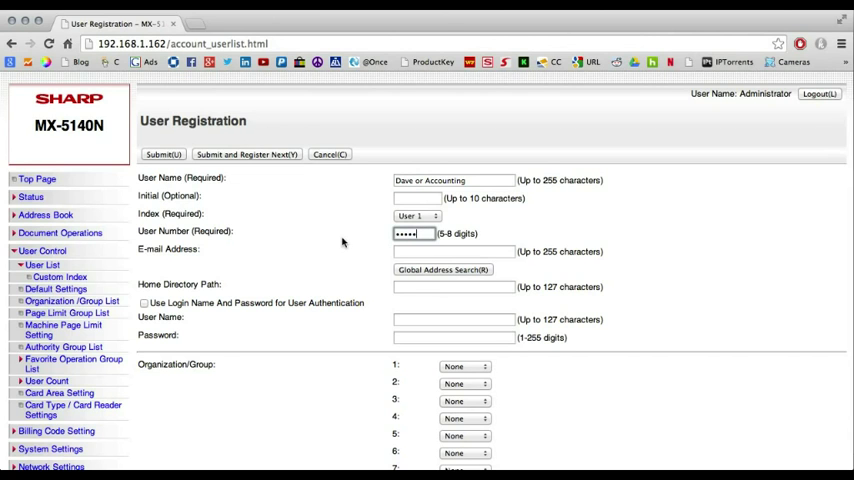
scroll(342, 242, "down", 1)
scroll(342, 242, "down", 2)
scroll(342, 242, "down", 2)
scroll(342, 242, "down", 1)
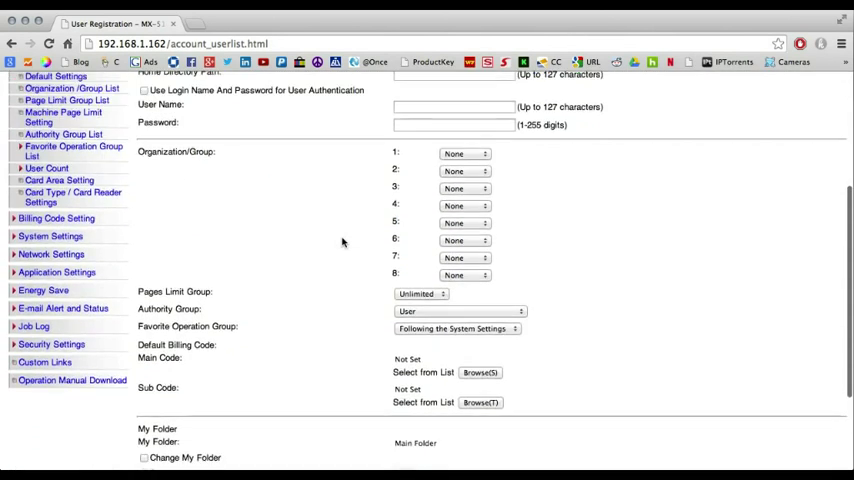
- Assign the user the Color authority group and submit with Register Next
left_click(447, 315)
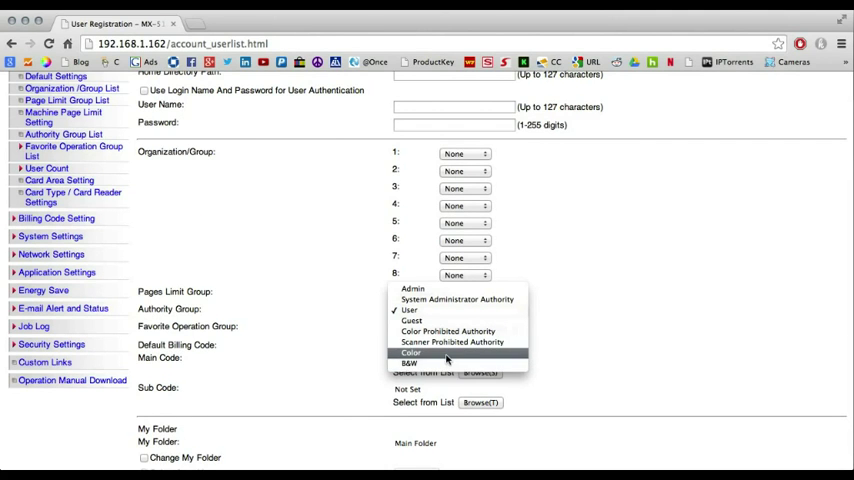
left_click(447, 356)
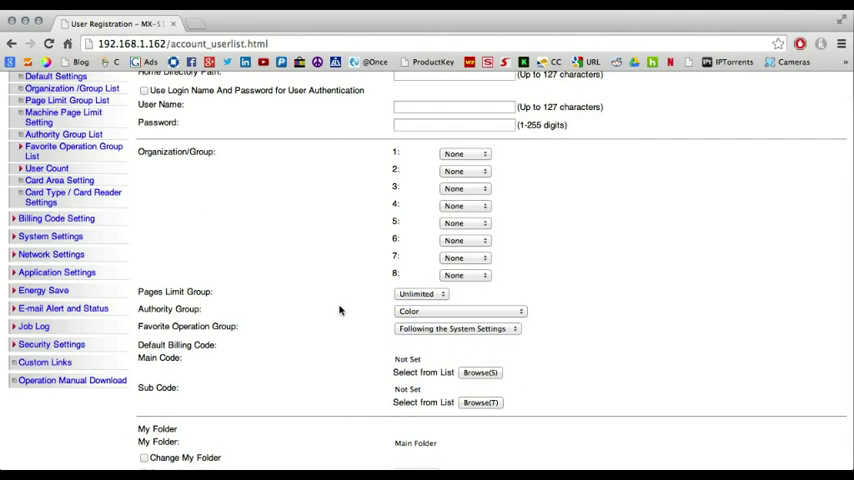
scroll(339, 310, "down", 5)
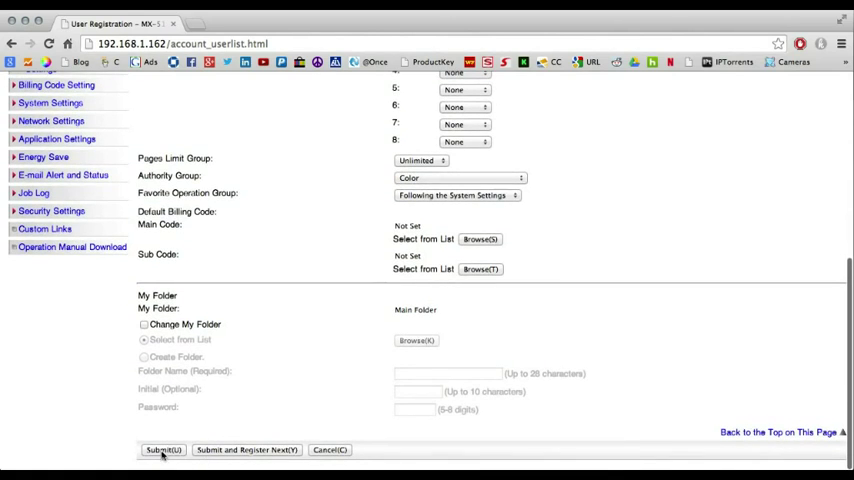
left_click(243, 451)
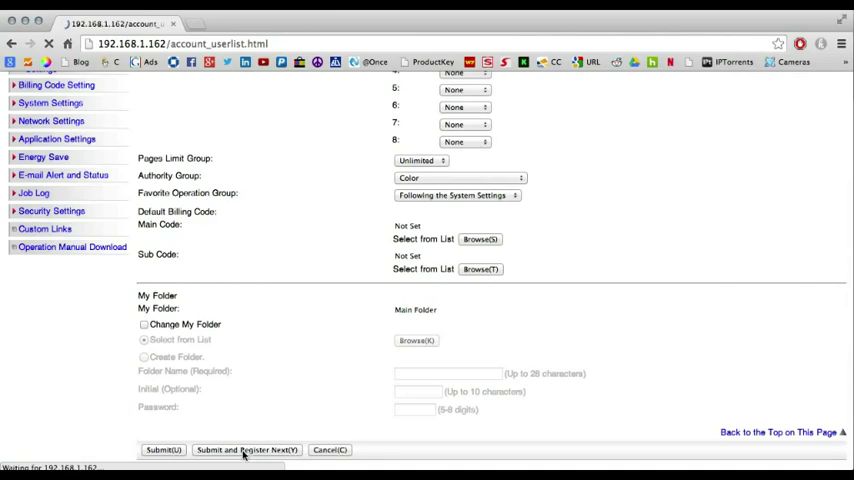